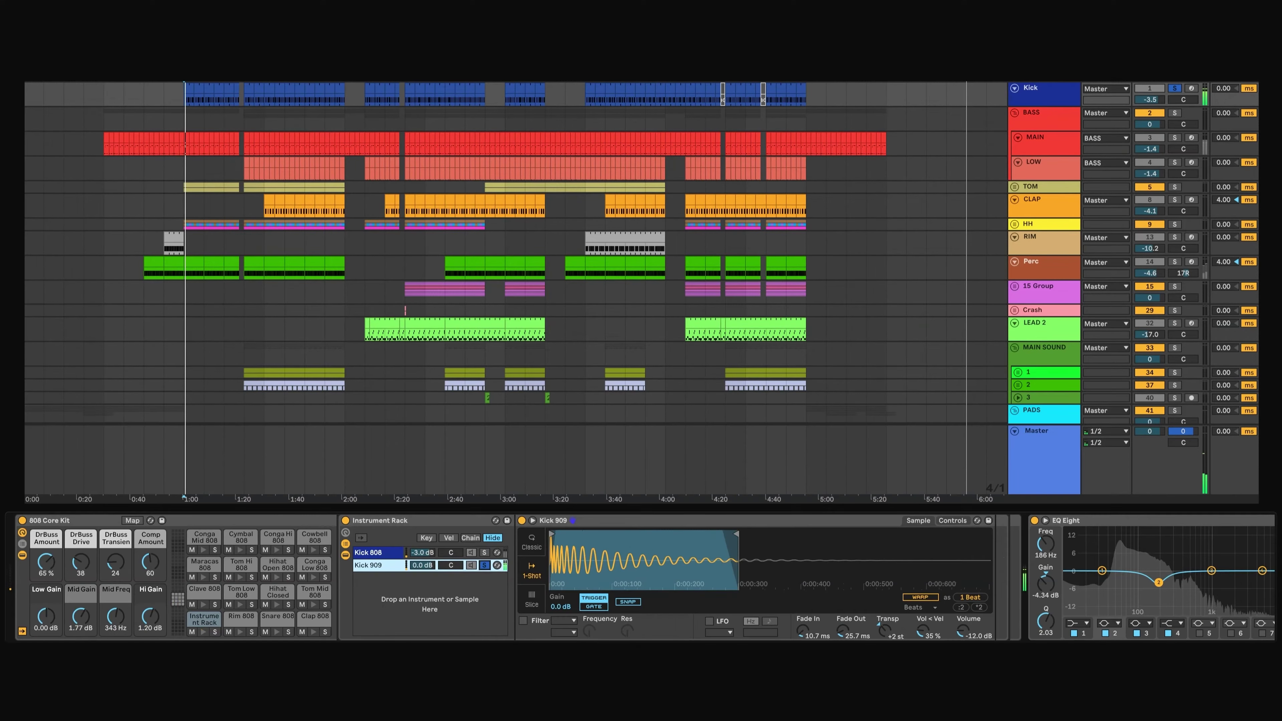
Select the Kick 808 chain in the kick Instrument Rack.
{"action": "left_click", "coordinate": [369, 552]}
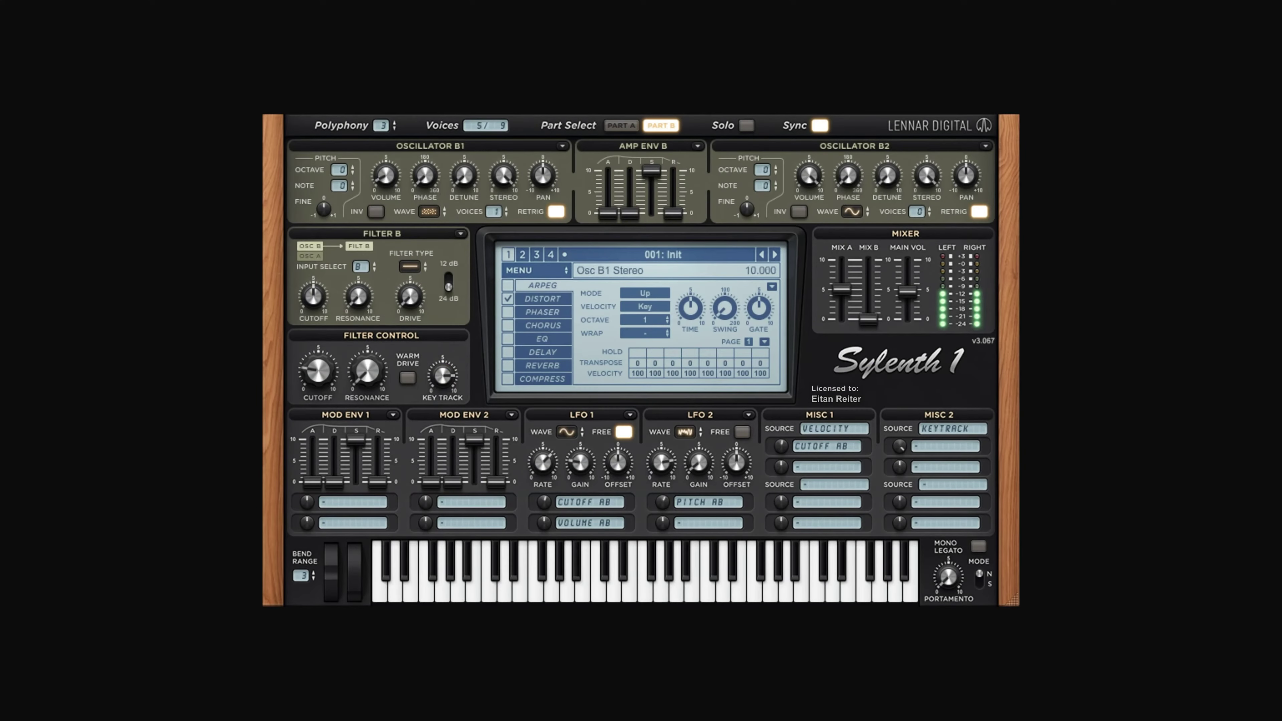
Show PART A in the Sylenth1 patch's Part Select.
{"action": "left_click", "coordinate": [621, 125]}
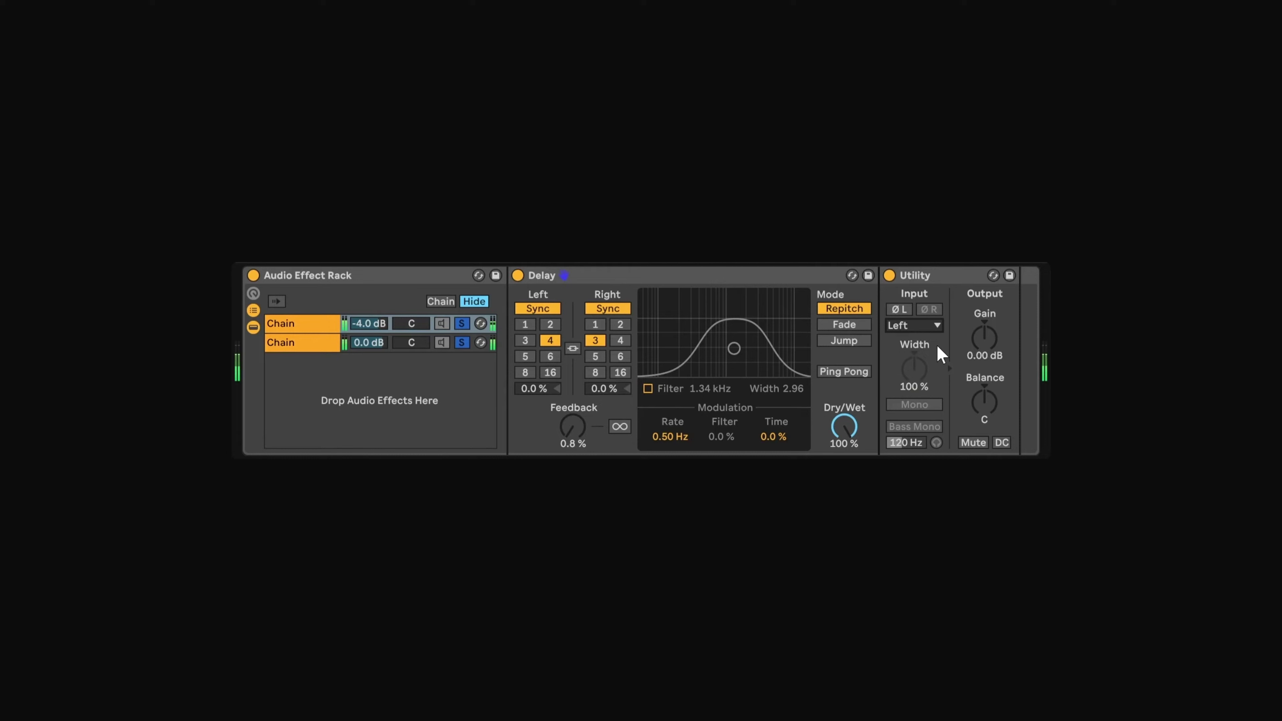
Set the delay chain's Utility input to Right and switch that Utility off.
{"action": "left_click", "coordinate": [934, 327]}
{"action": "left_click", "coordinate": [931, 368]}
{"action": "key", "text": "0"}
{"action": "left_click", "coordinate": [409, 331]}
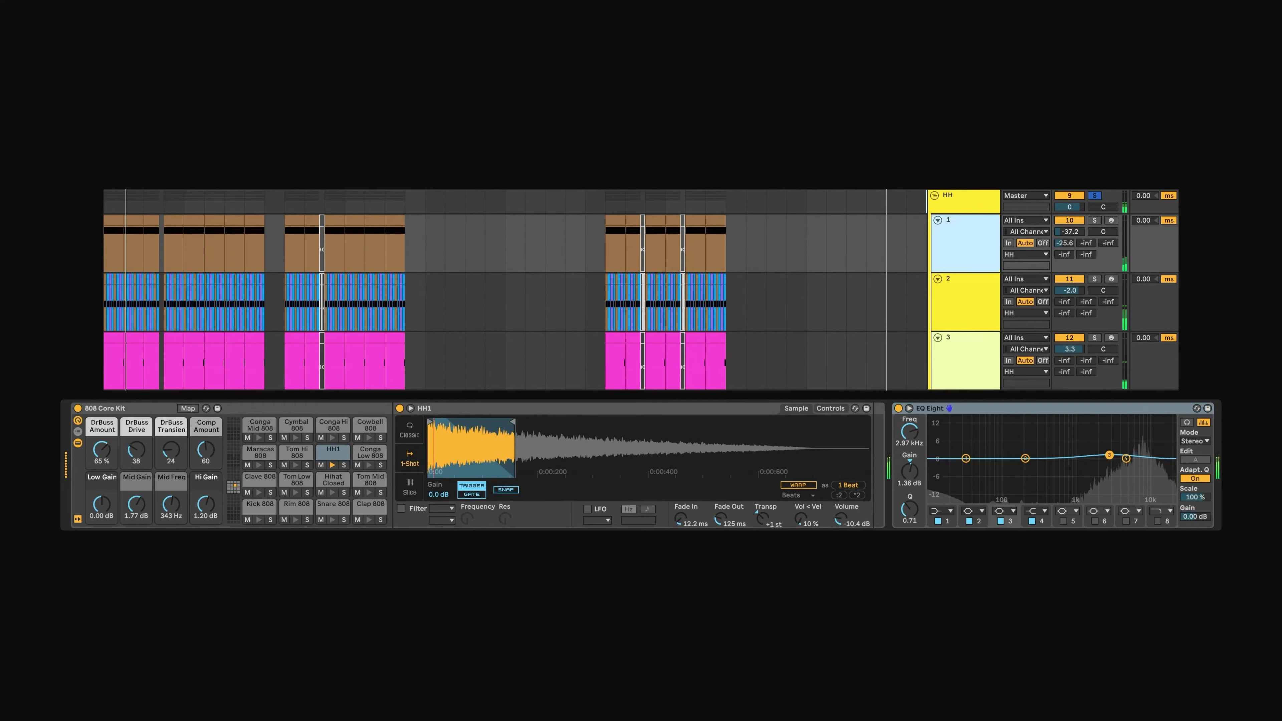
Solo hi-hat chains 1, 2 and 3 in turn to hear each alone.
{"action": "left_click", "coordinate": [1094, 220]}
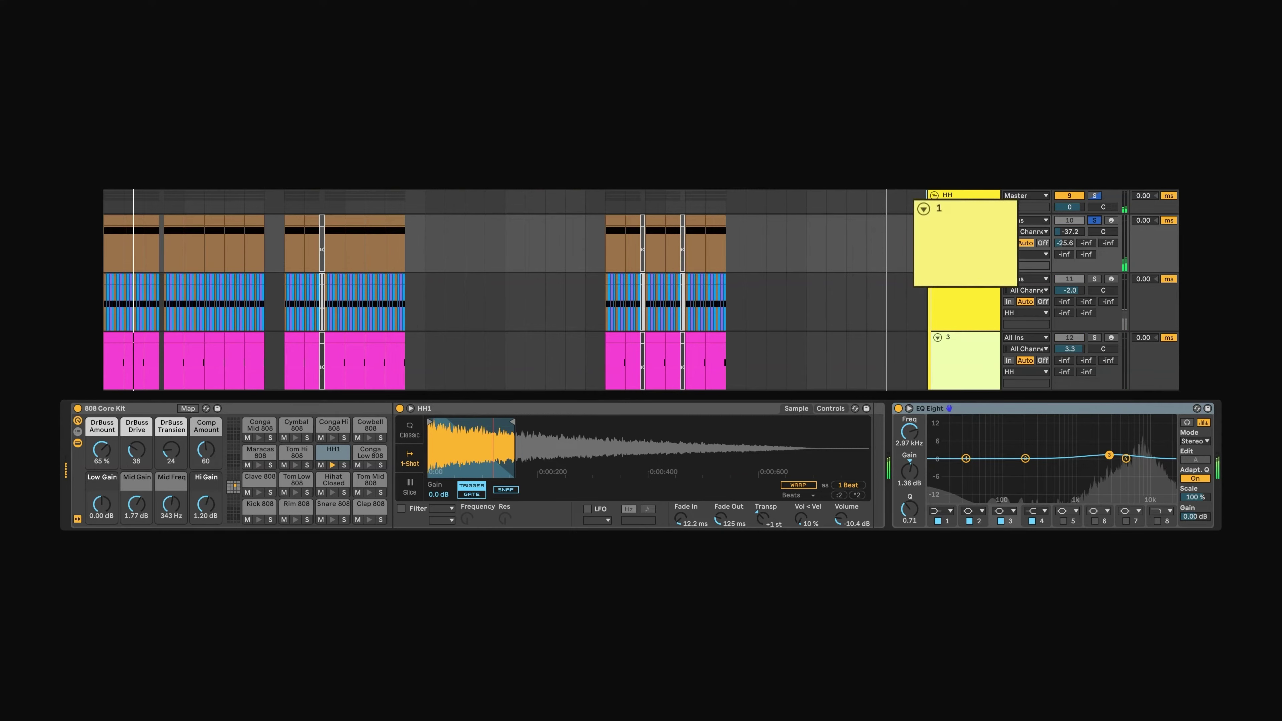
{"action": "left_click", "coordinate": [1094, 279]}
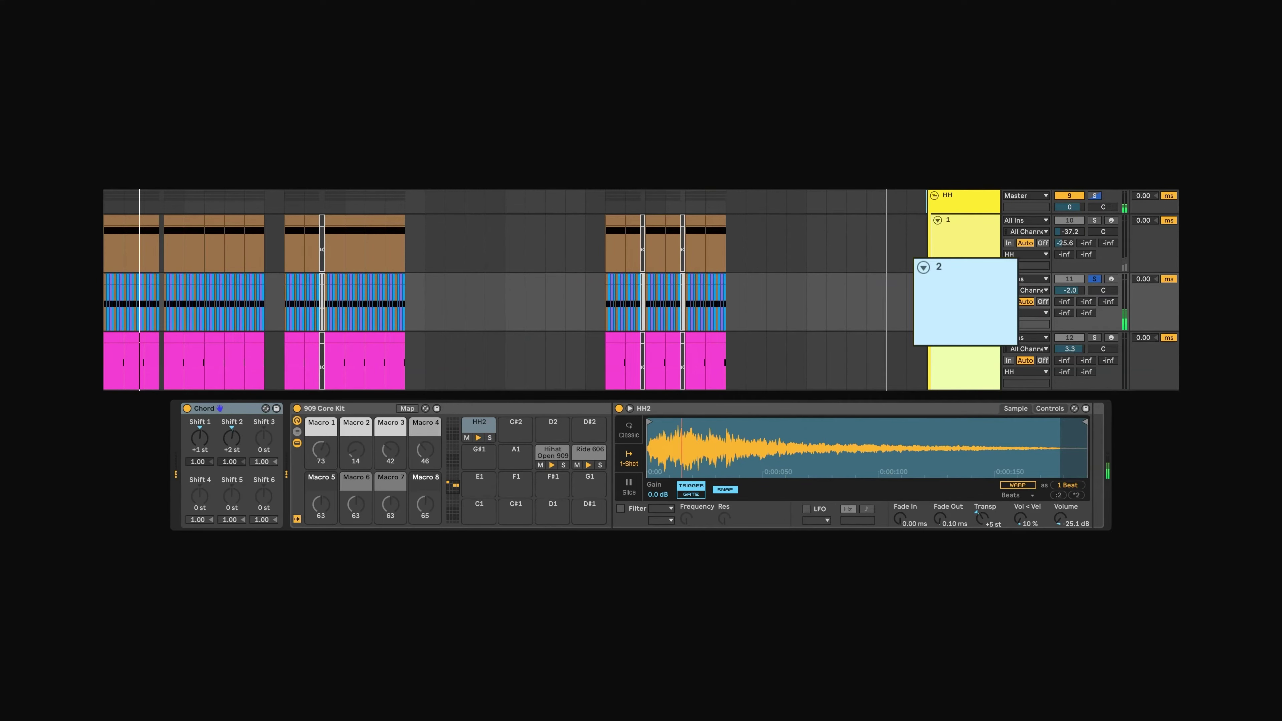
{"action": "left_click", "coordinate": [1094, 337]}
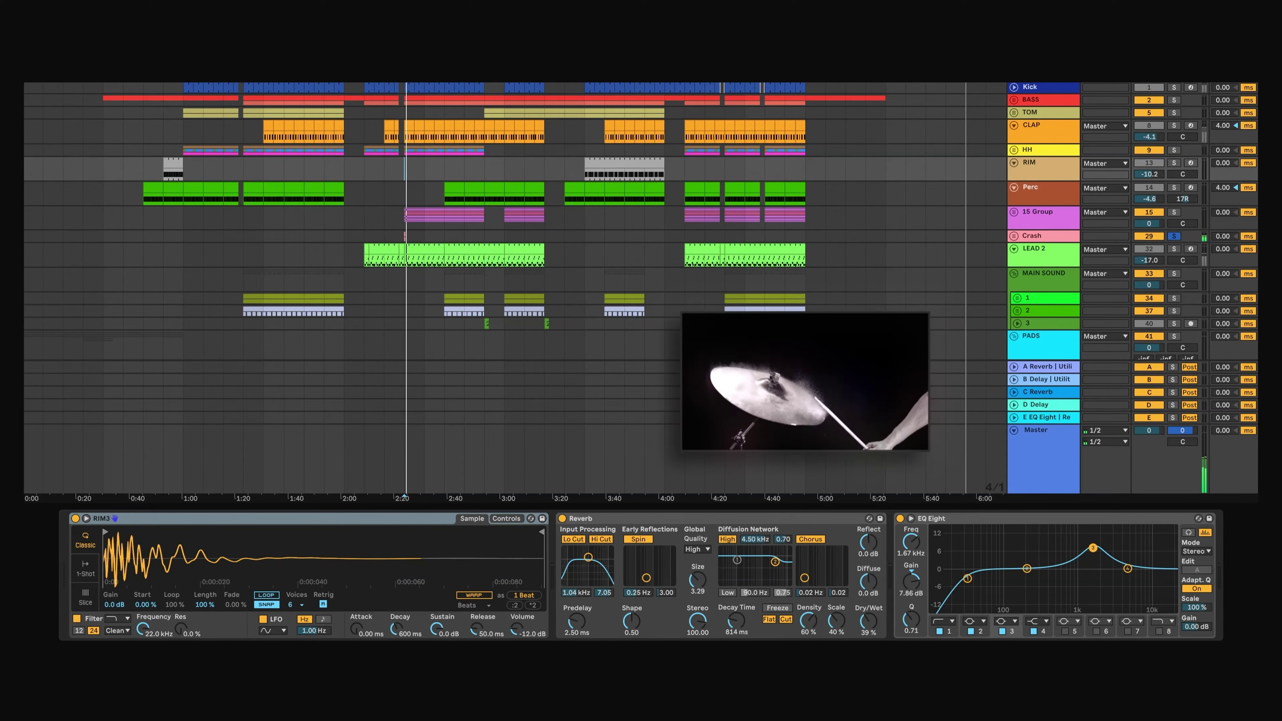
Select the 30 crash and 31 crash tracks, solo 31 crash, and focus its Simpler.
{"action": "scroll", "coordinate": [641, 288], "scroll_direction": "down", "scroll_amount": 3}
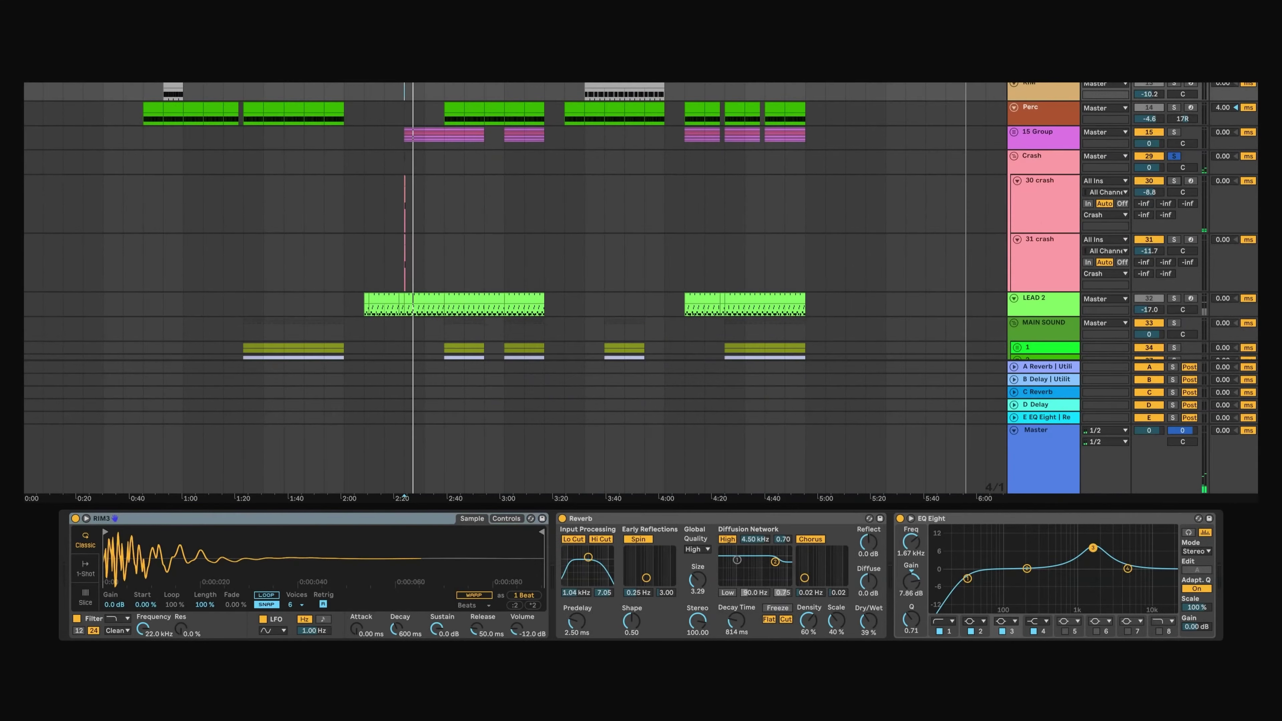
{"action": "left_click", "coordinate": [1039, 207]}
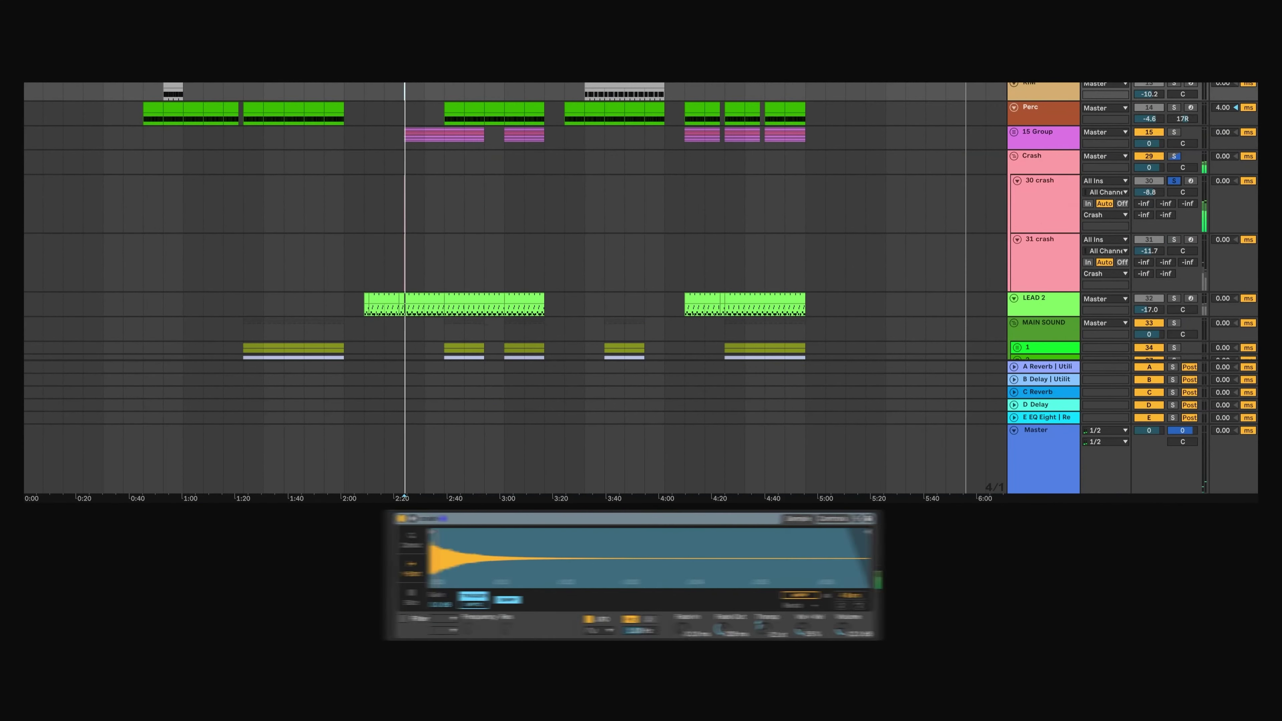
{"action": "left_click", "coordinate": [1040, 263]}
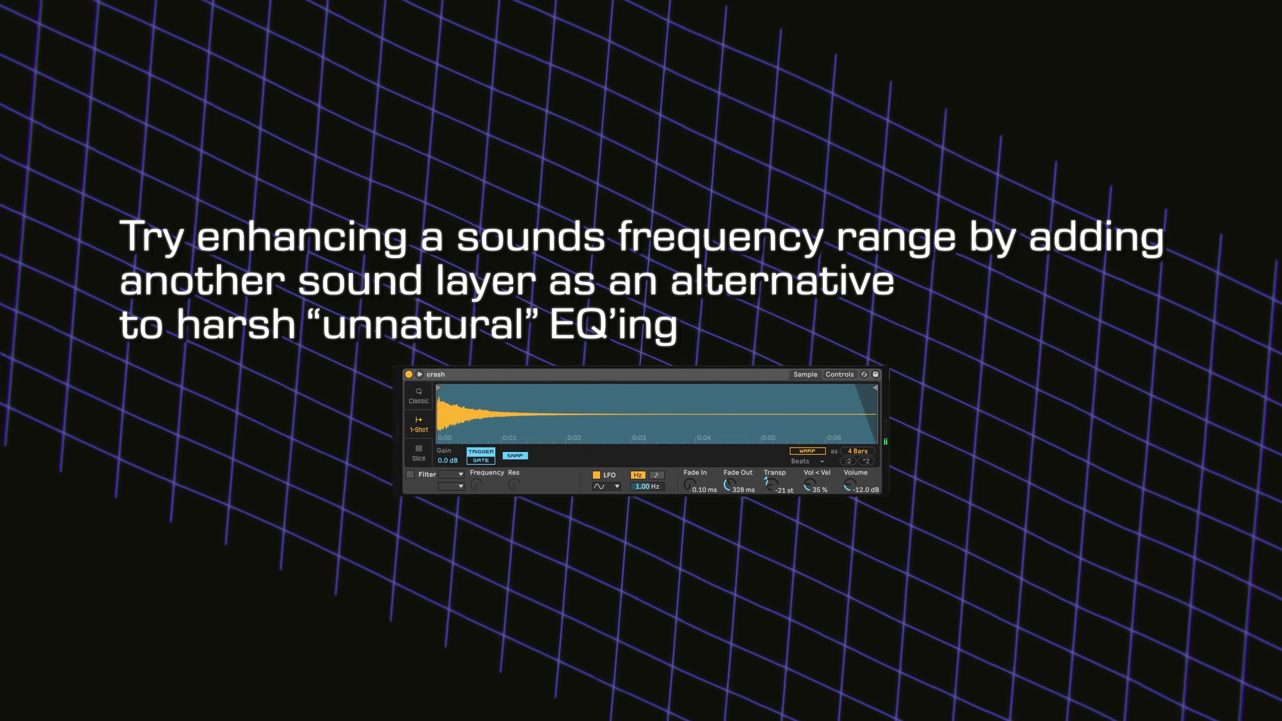
{"action": "left_click", "coordinate": [449, 374]}
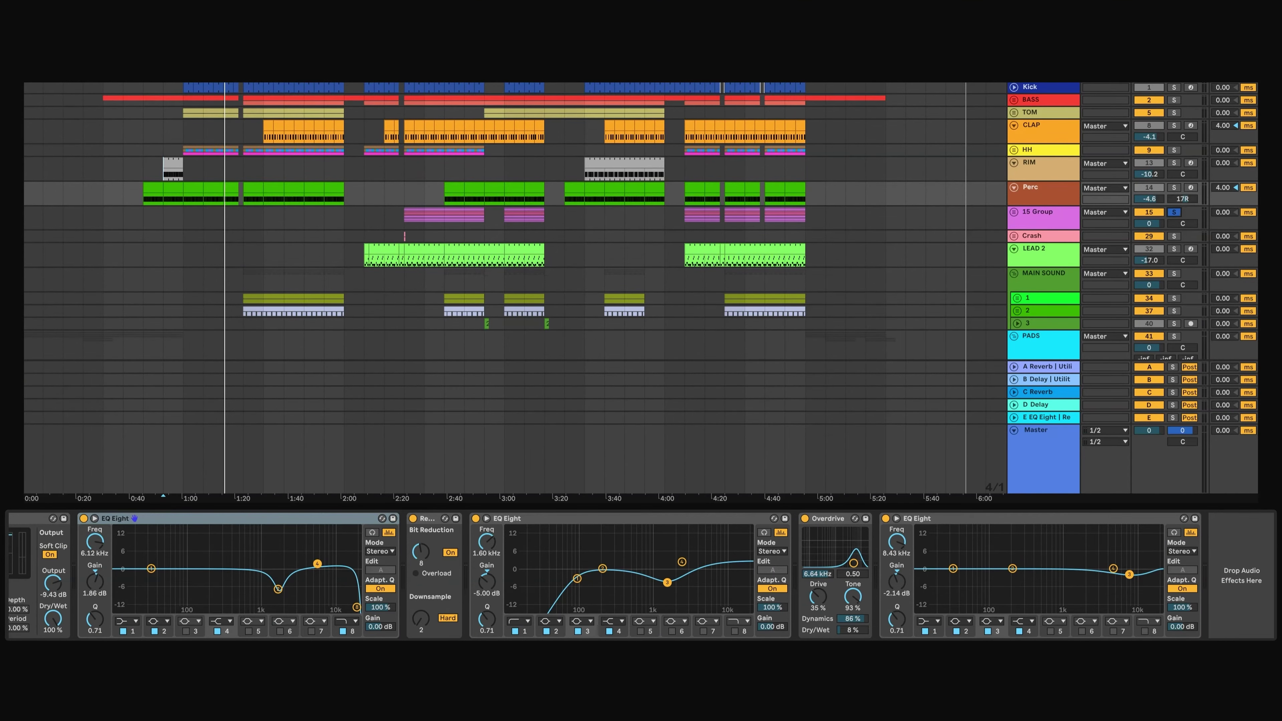
Select the 15 Group and RIM tracks, then reactivate all deactivated tracks.
{"action": "left_click", "coordinate": [405, 217]}
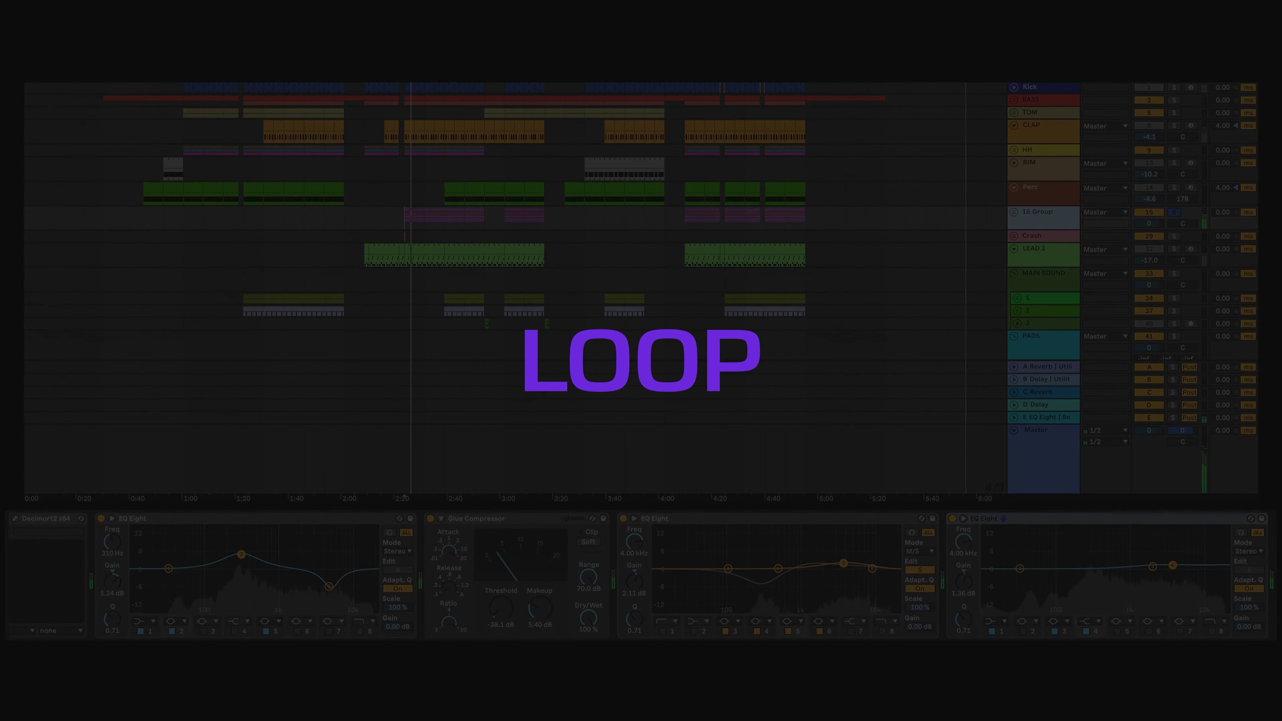
{"action": "scroll", "coordinate": [641, 575], "scroll_direction": "left", "scroll_amount": 5}
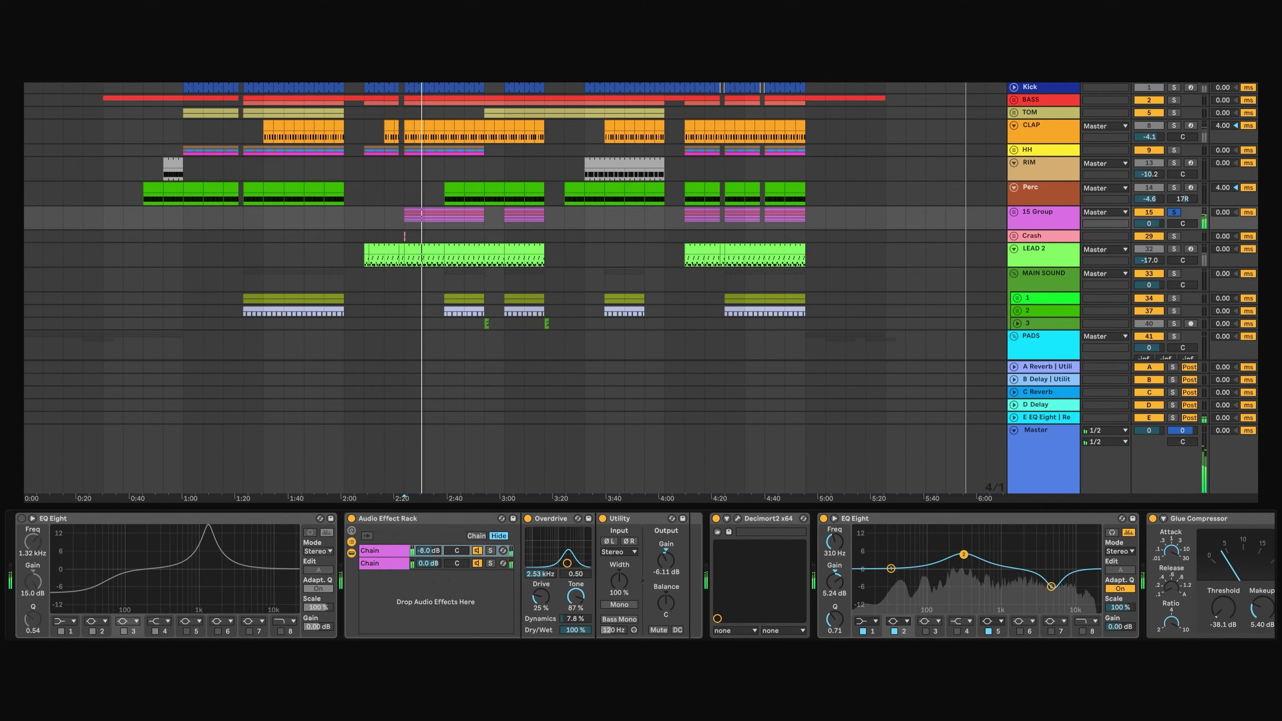
{"action": "left_click", "coordinate": [405, 170]}
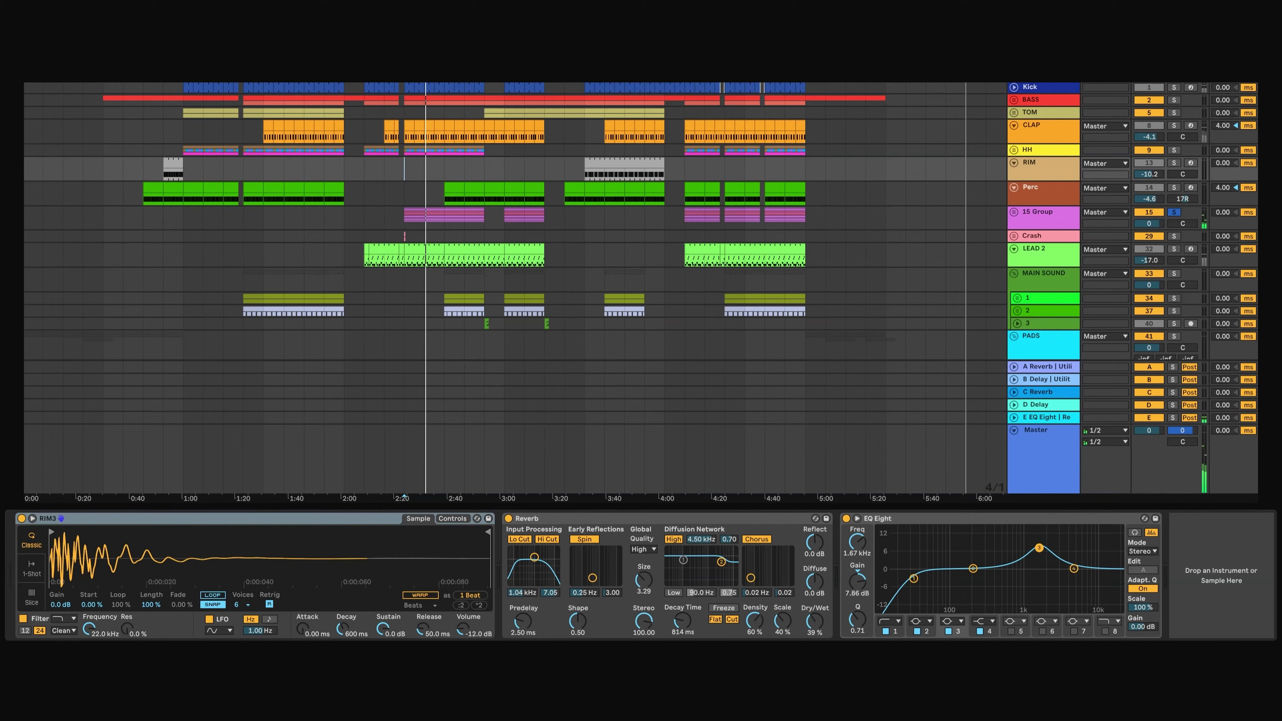
{"action": "key", "text": "ctrl+z"}
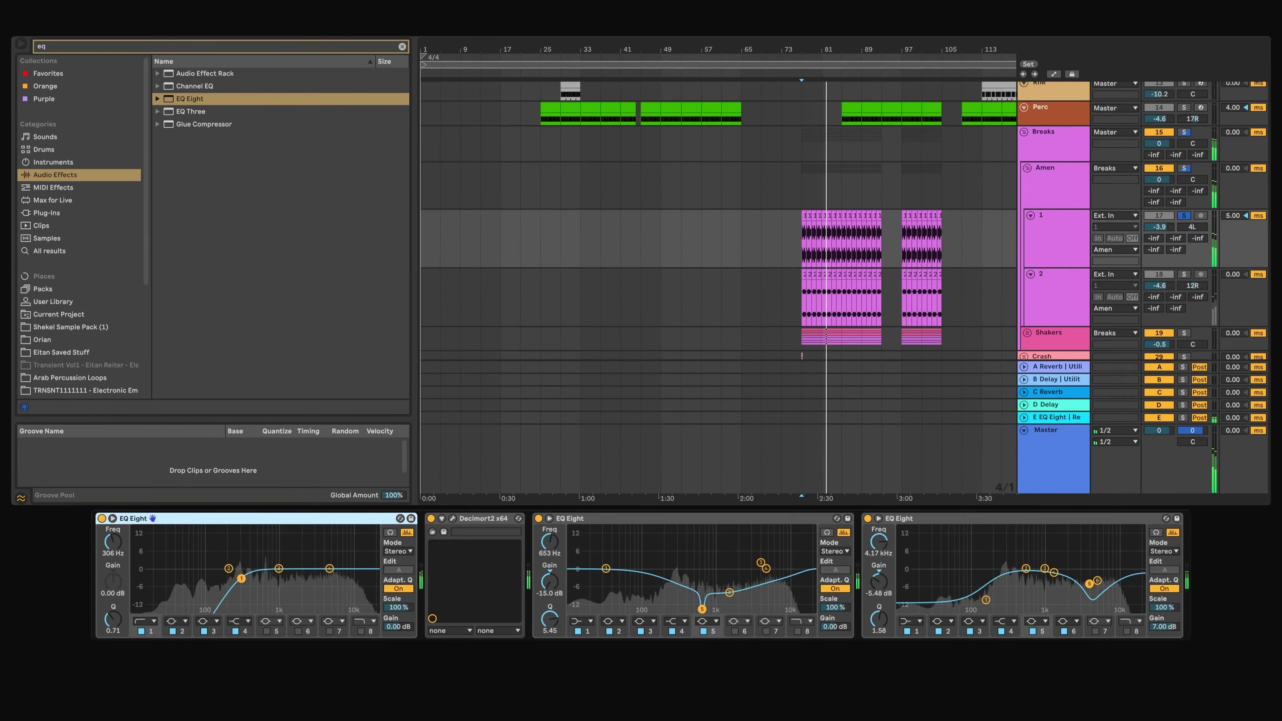
Stop and restart playback while selecting Amen layer 2 to view its effects.
{"action": "key", "text": "space"}
{"action": "left_click", "coordinate": [1055, 298]}
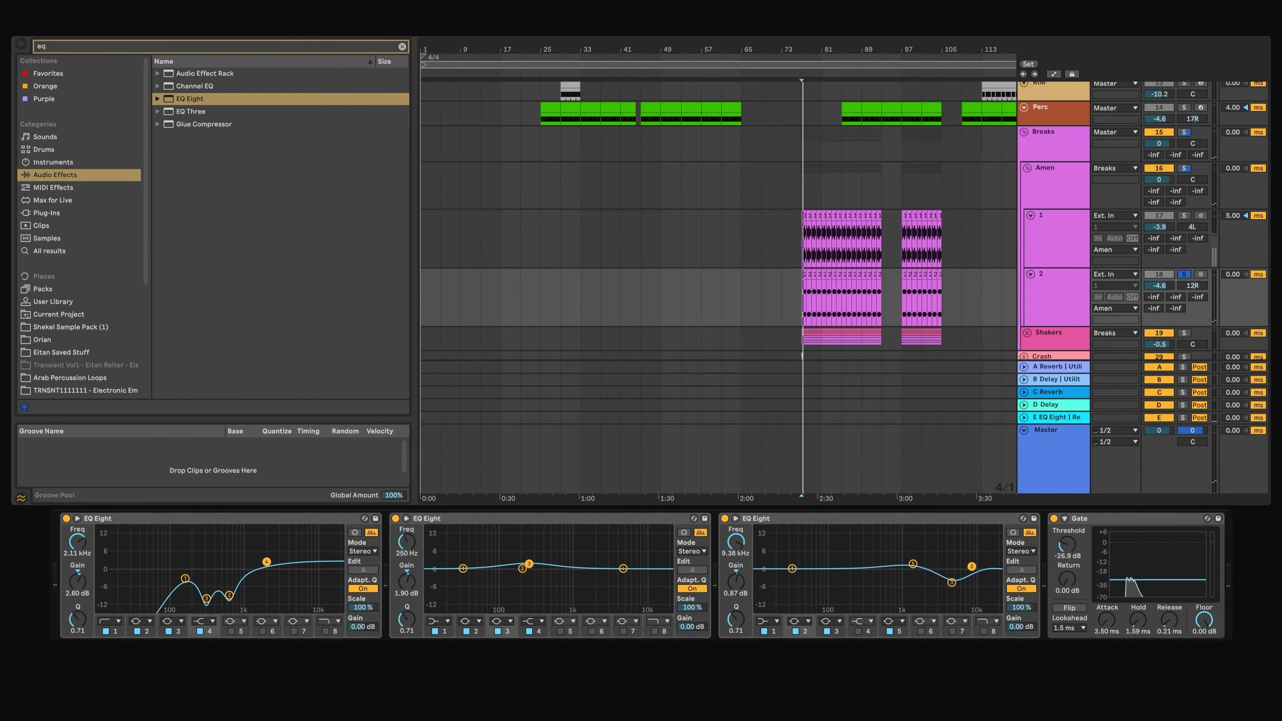
{"action": "key", "text": "space"}
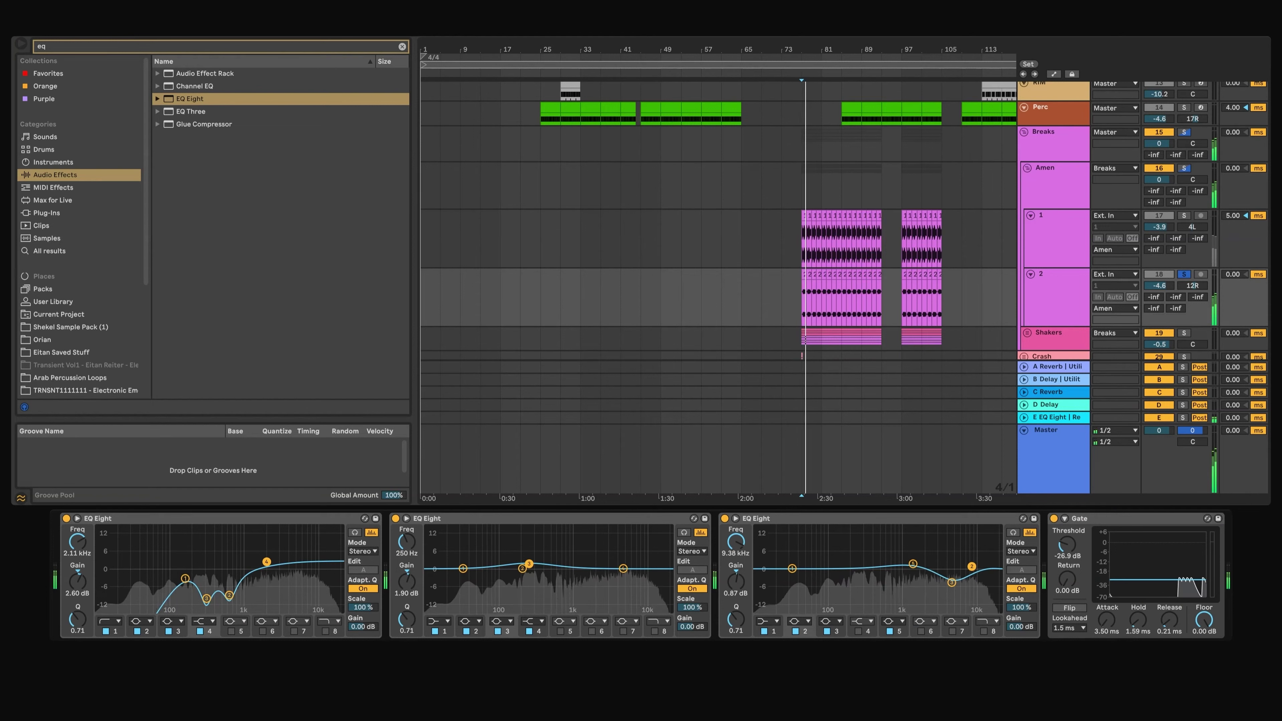
{"action": "key", "text": "space"}
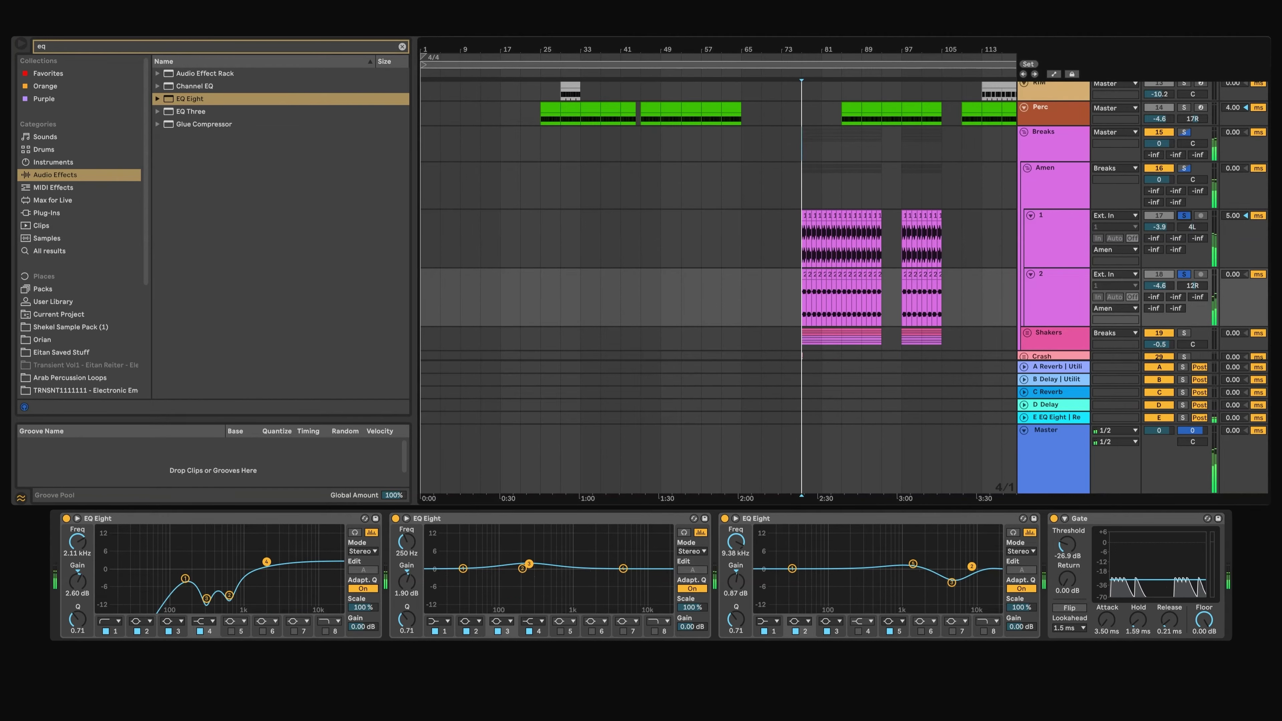
{"action": "key", "text": "space"}
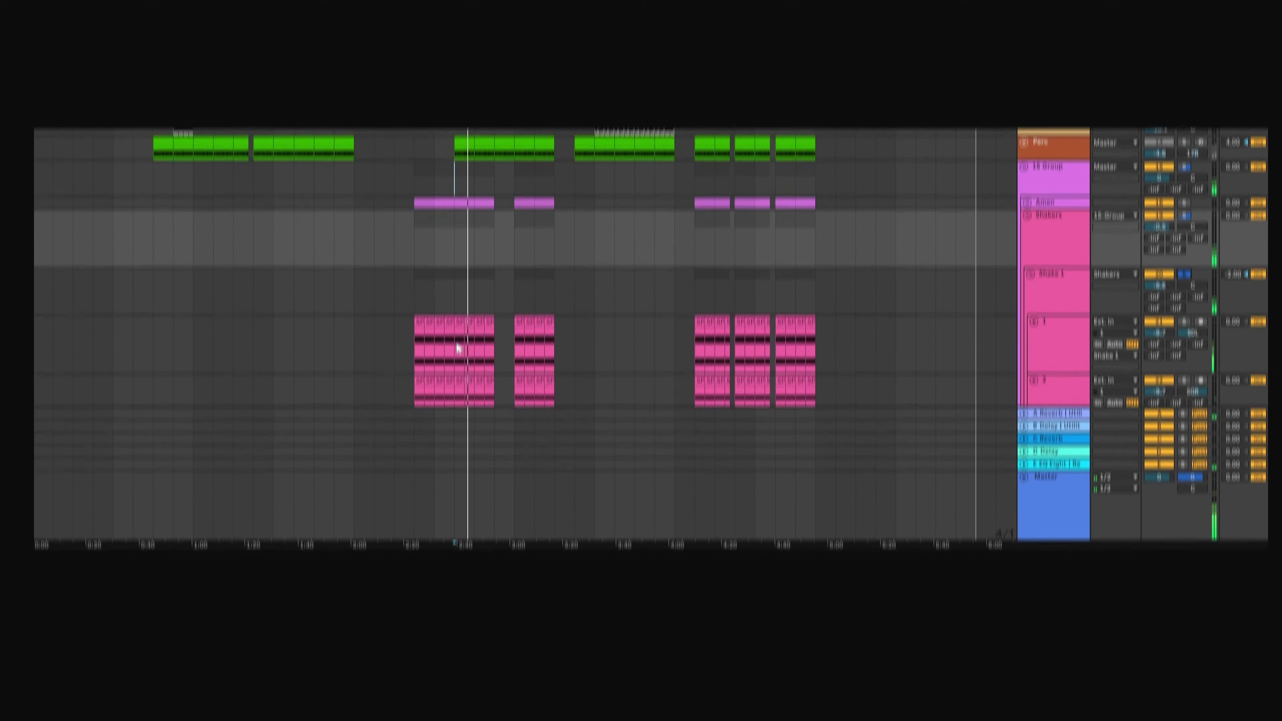
Play from 2:24 and solo shaker track 1, then shaker track 2.
{"action": "scroll", "coordinate": [457, 358], "scroll_direction": "up", "scroll_amount": 10}
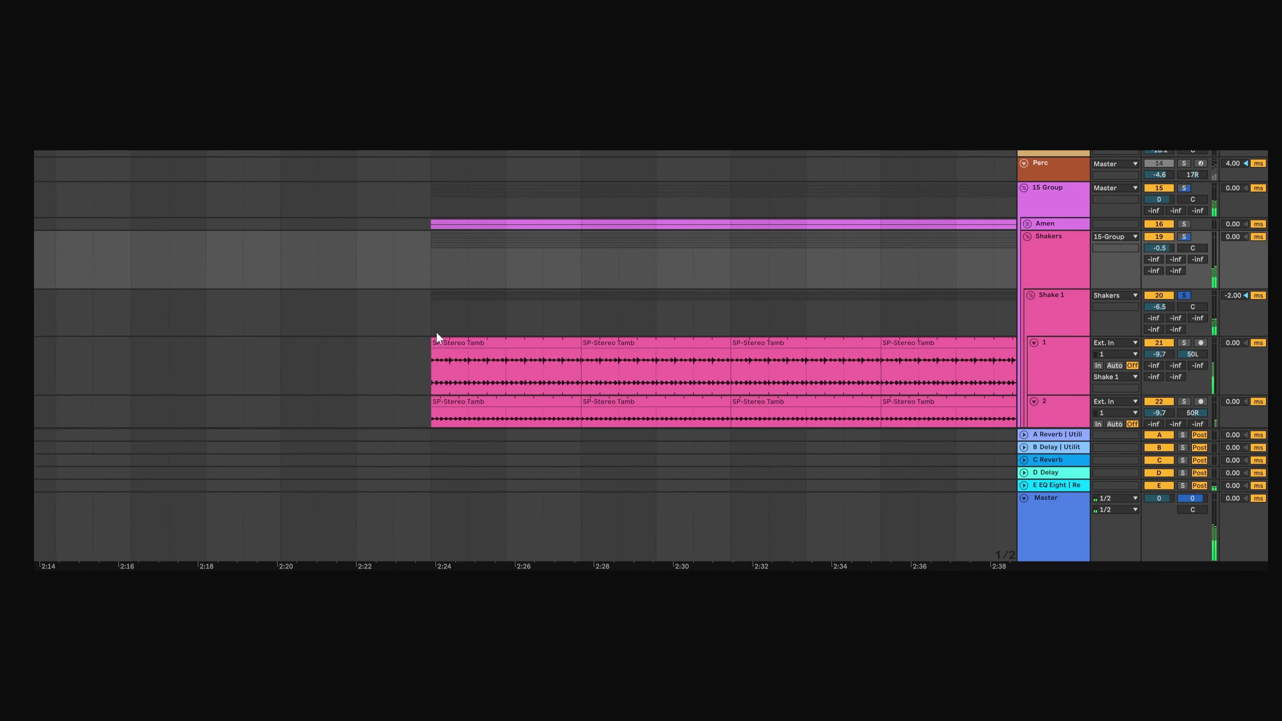
{"action": "scroll", "coordinate": [457, 348], "scroll_direction": "down", "scroll_amount": 3}
{"action": "left_click", "coordinate": [426, 301]}
{"action": "key", "text": "space"}
{"action": "left_click", "coordinate": [1160, 262]}
{"action": "left_click", "coordinate": [1184, 263]}
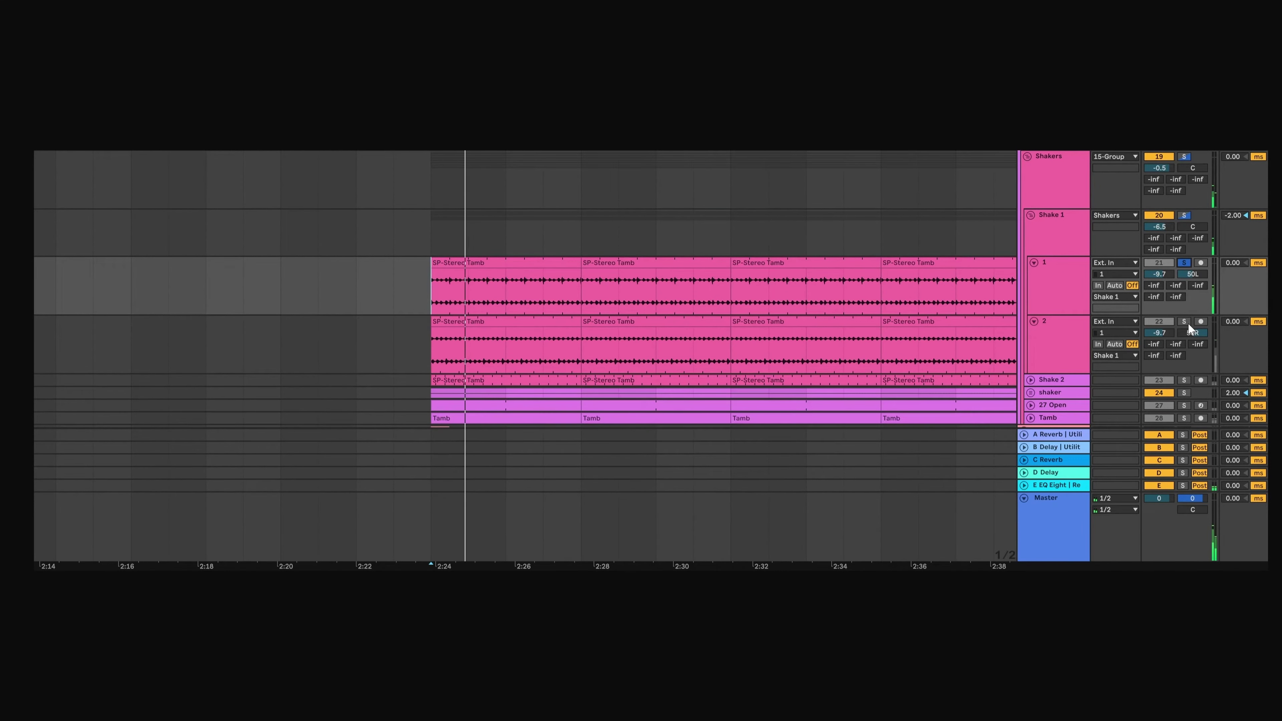
{"action": "left_click", "coordinate": [1188, 323]}
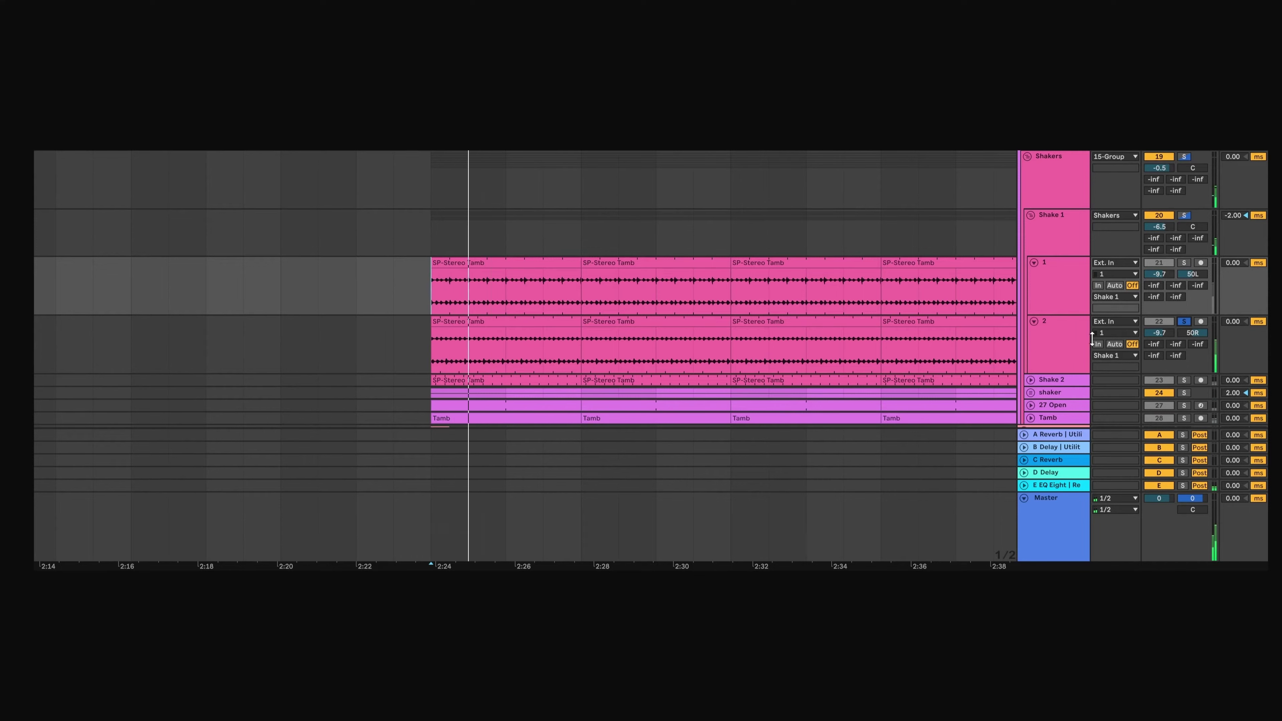
Open the DD_Shaker_102_Lp clip's sample details and focus its transpose setting.
{"action": "double_click", "coordinate": [473, 277]}
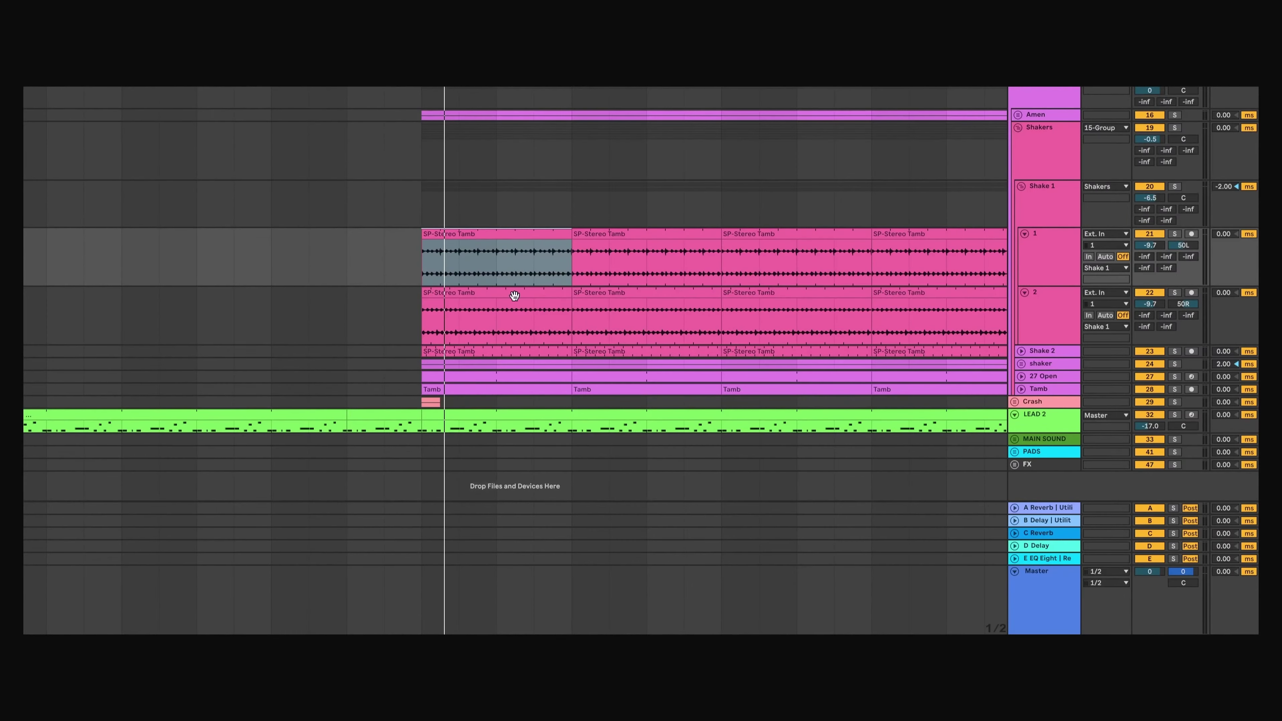
{"action": "double_click", "coordinate": [470, 294]}
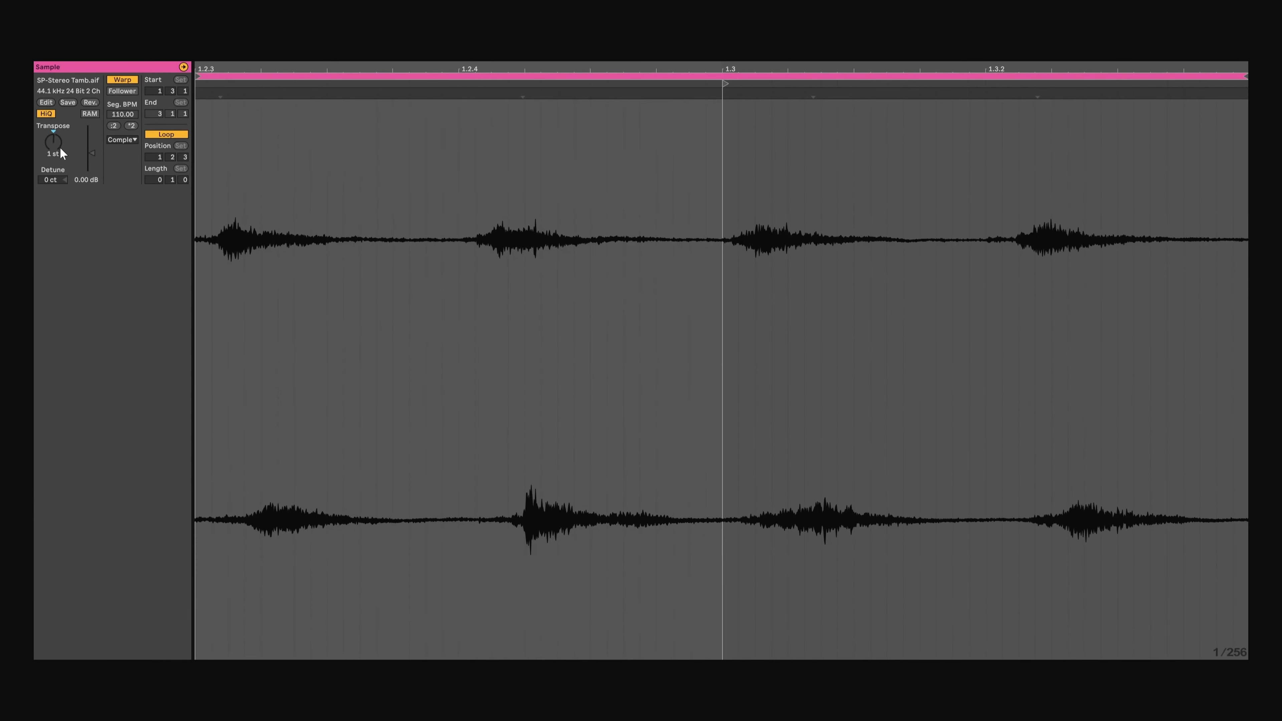
{"action": "left_click", "coordinate": [60, 148]}
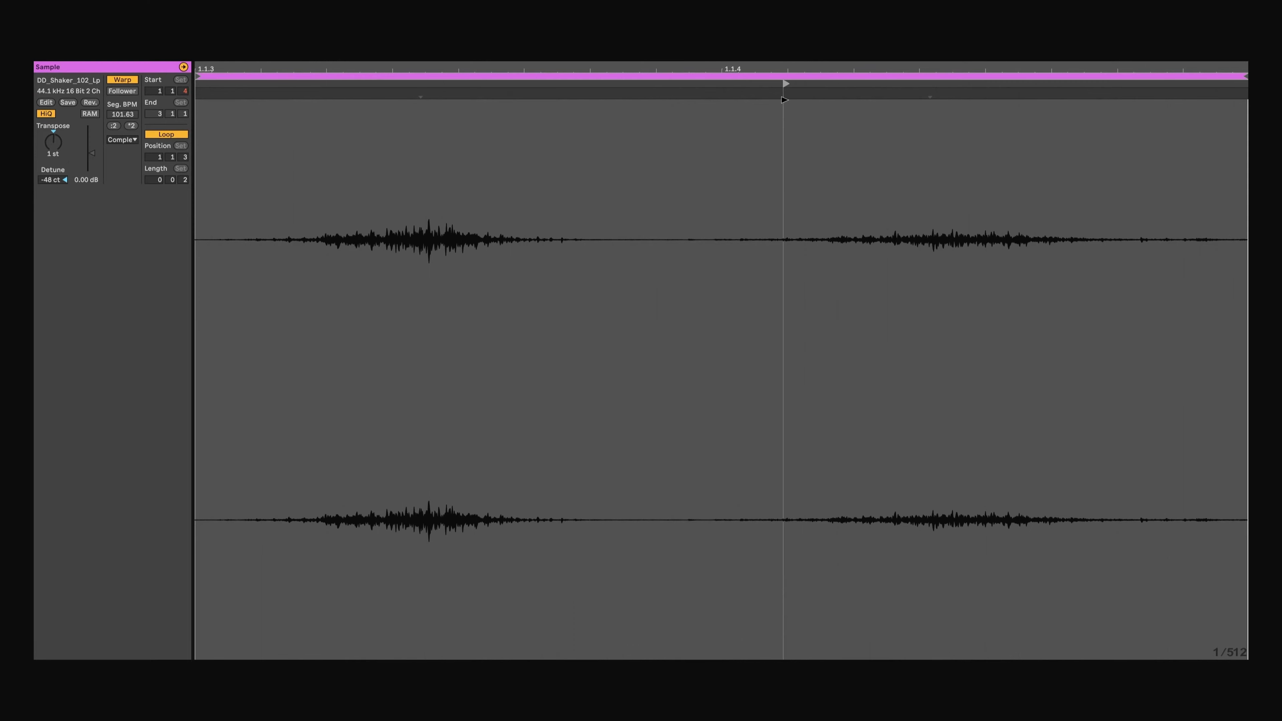
Move the DD_Shaker_102_Lp sample's start marker from 1.1.4 back to 1.1.3.
{"action": "mouse_move", "coordinate": [784, 100]}
{"action": "left_mouse_down"}
{"action": "mouse_move", "coordinate": [608, 129]}
{"action": "mouse_move", "coordinate": [830, 116]}
{"action": "left_mouse_up"}
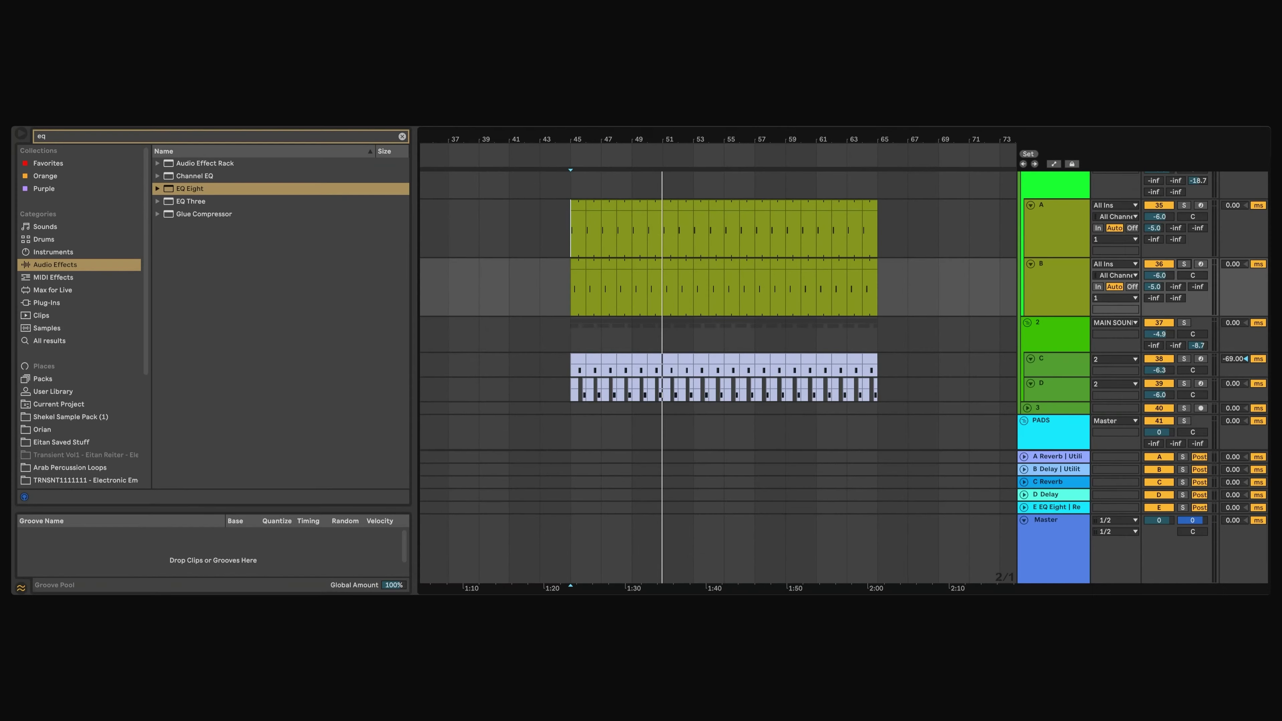
Play the arrangement from the start marker and show the C Reverb return's device.
{"action": "scroll", "coordinate": [843, 311], "scroll_direction": "down", "scroll_amount": 1}
{"action": "key", "text": "space"}
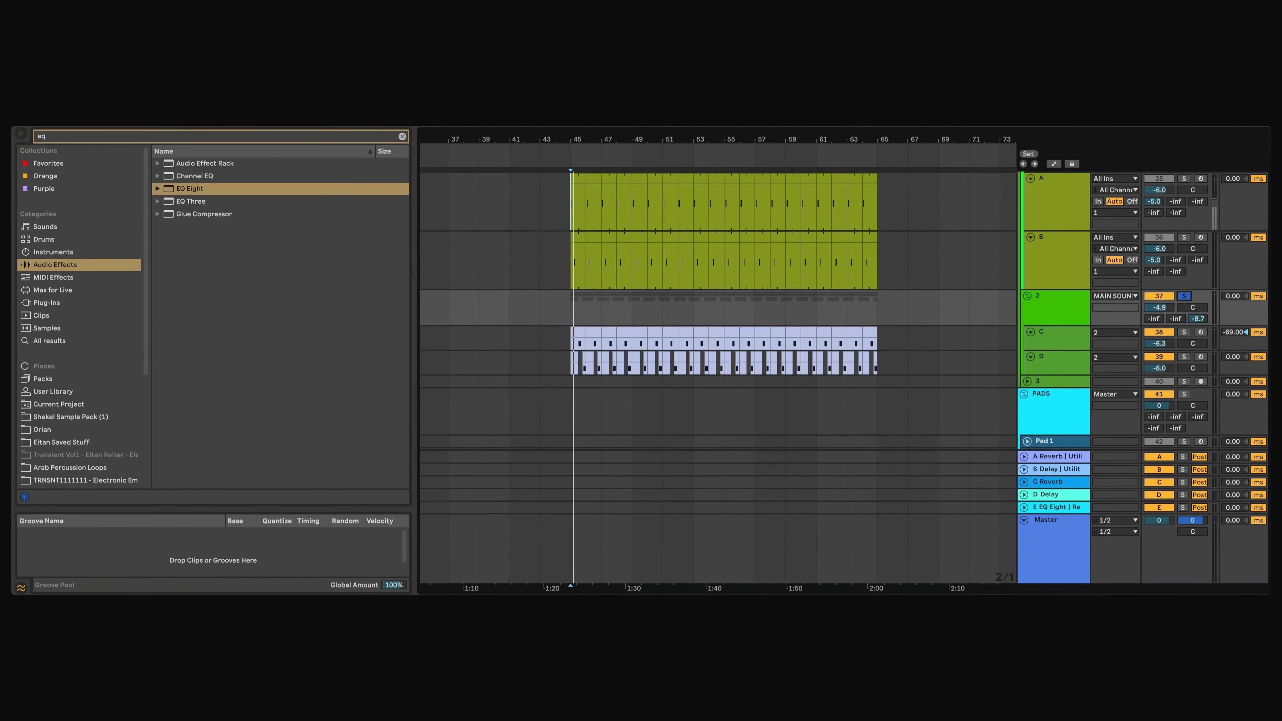
{"action": "scroll", "coordinate": [717, 378], "scroll_direction": "down", "scroll_amount": 1}
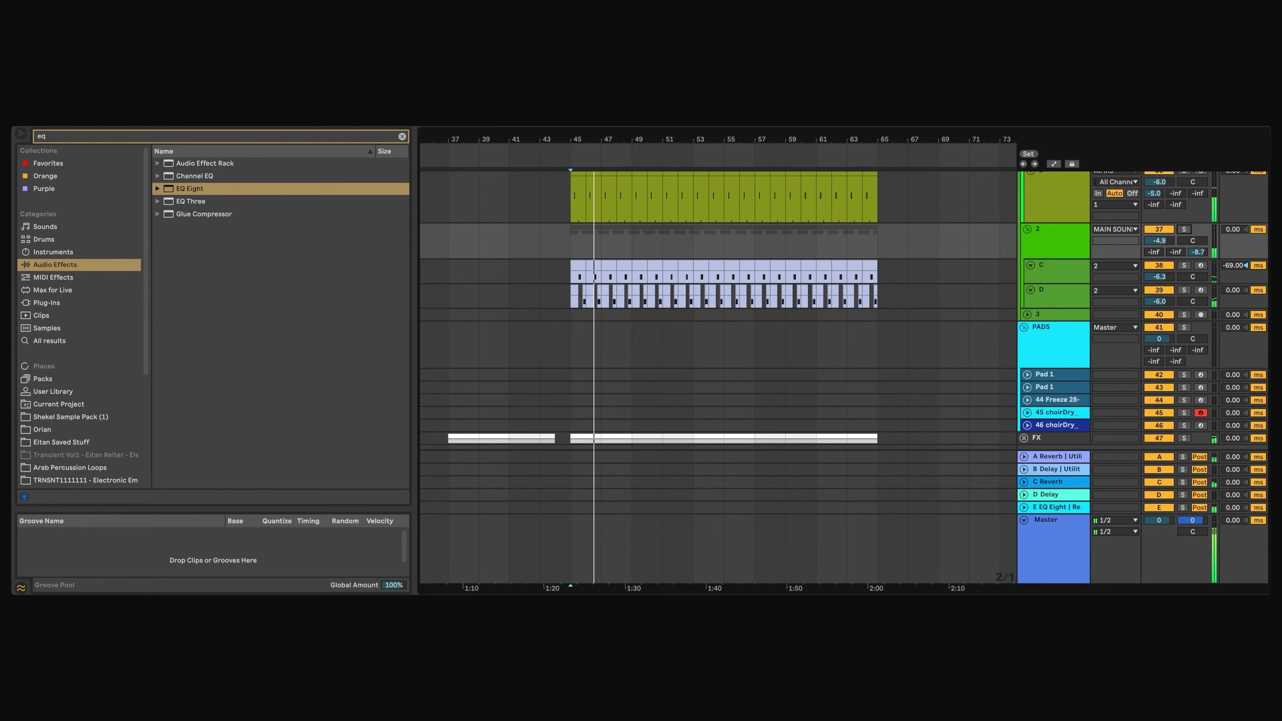
{"action": "left_click", "coordinate": [1055, 482]}
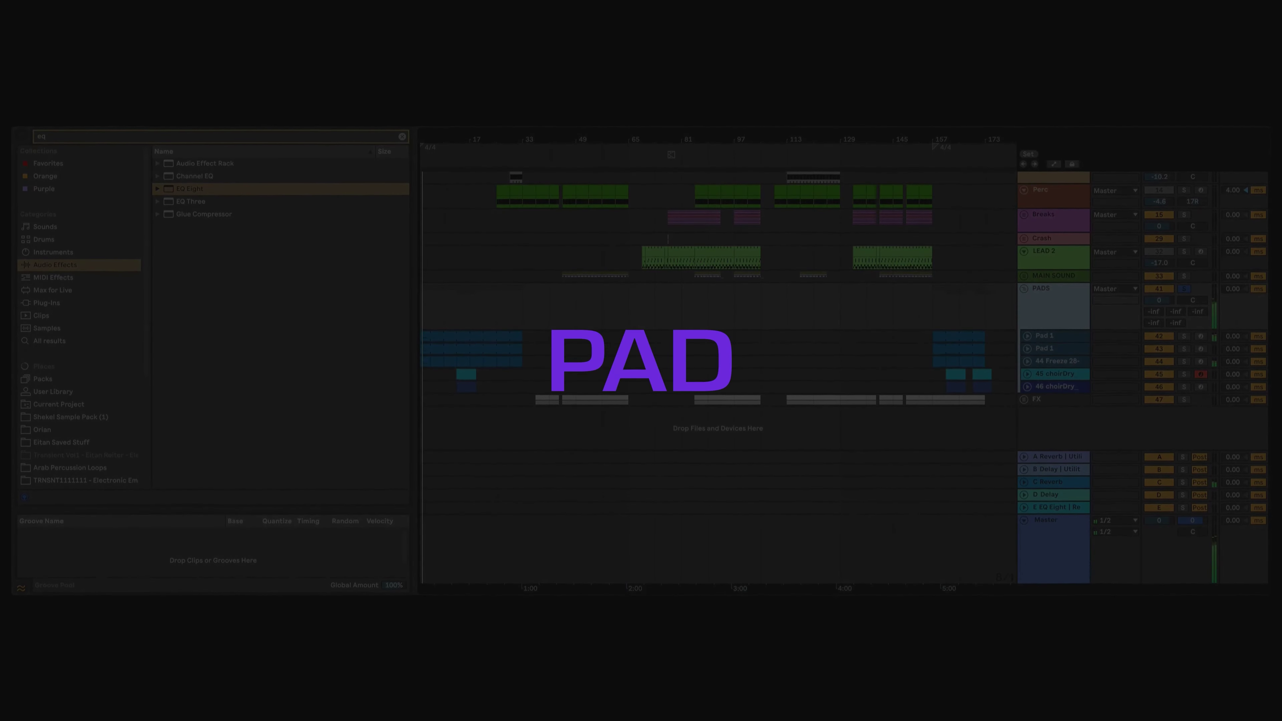
Select the Pad 1 track to show its devices and zoom in on its clip.
{"action": "left_click", "coordinate": [1054, 335]}
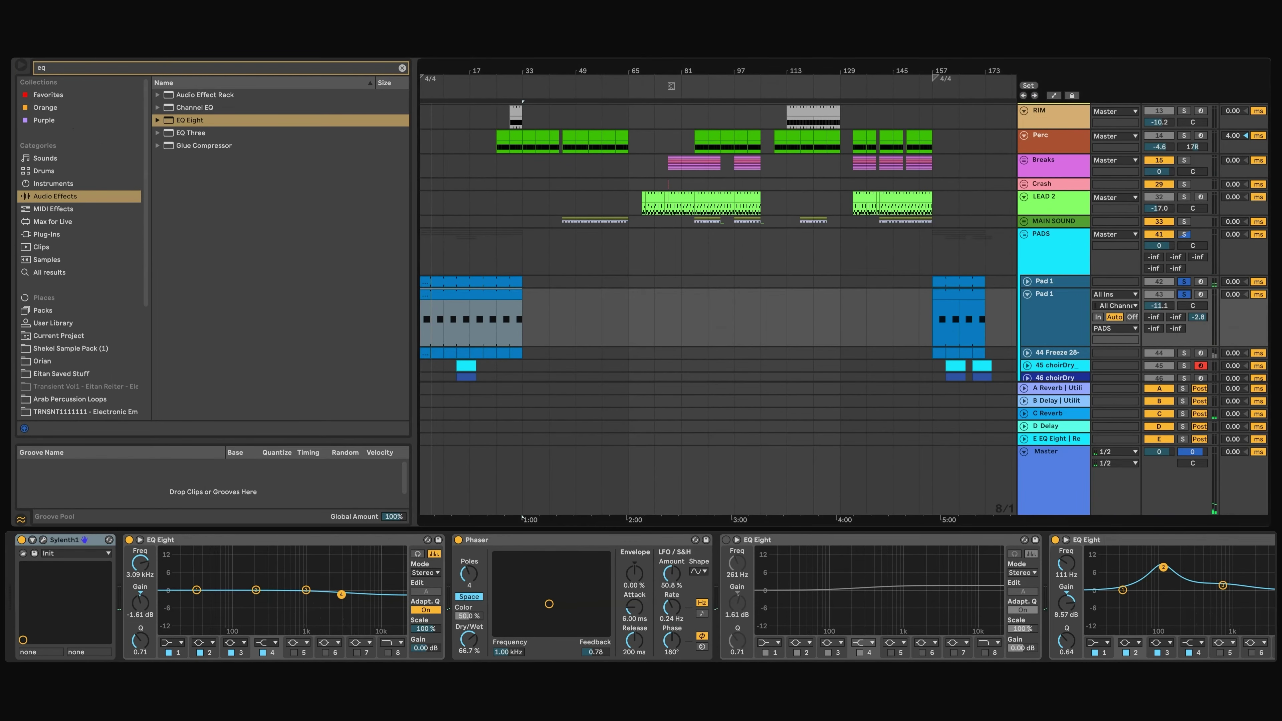
{"action": "key", "text": "z"}
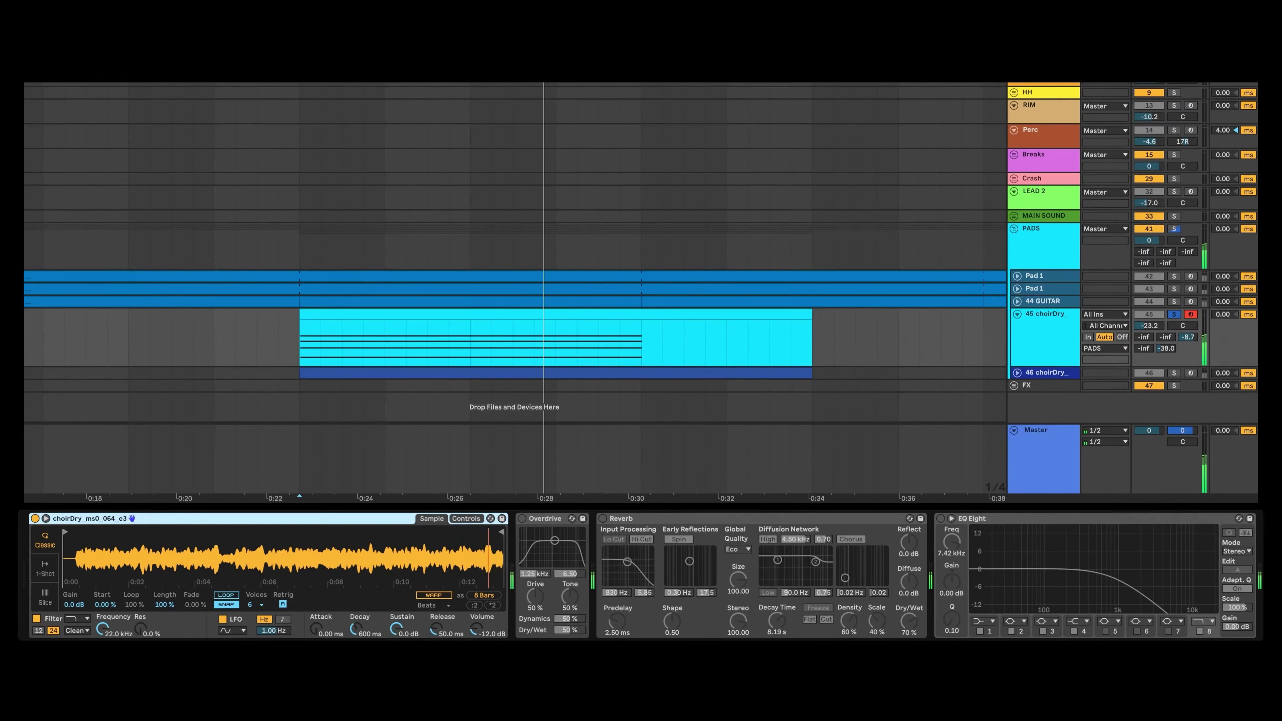
Unfold the 46 choirDry track and start playback to hear the choir section.
{"action": "key", "text": "u"}
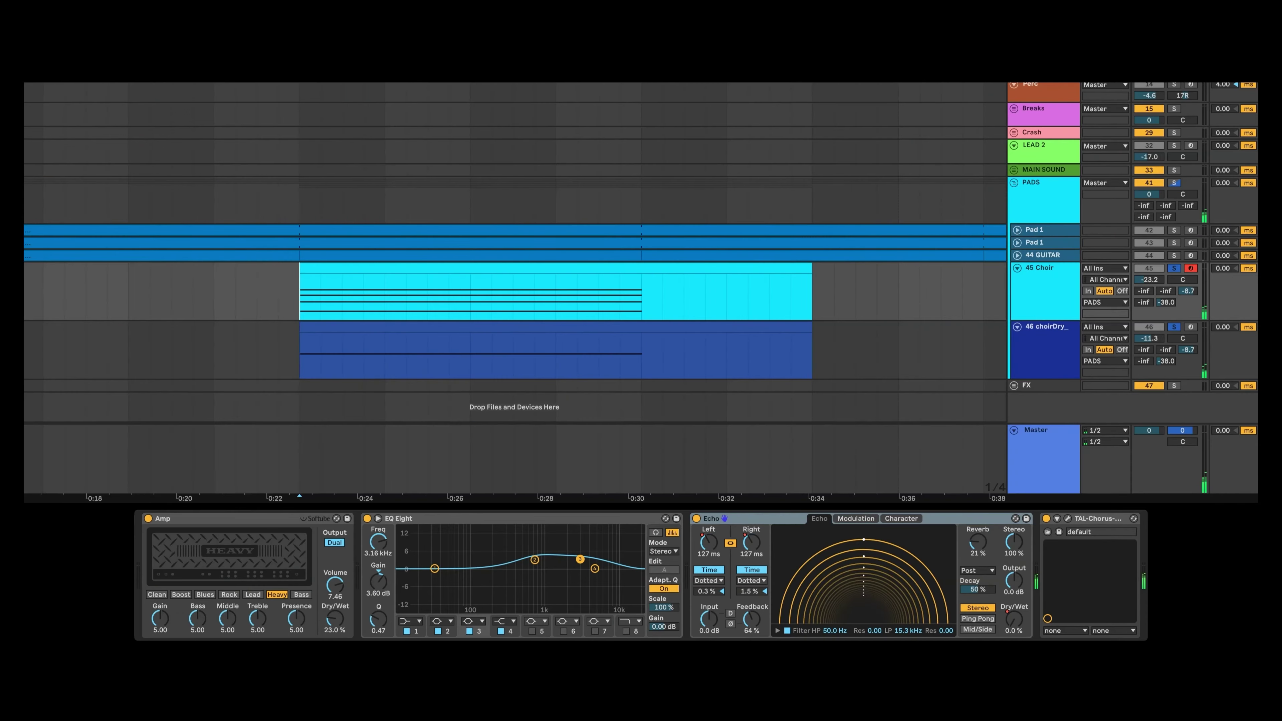
{"action": "key", "text": "space"}
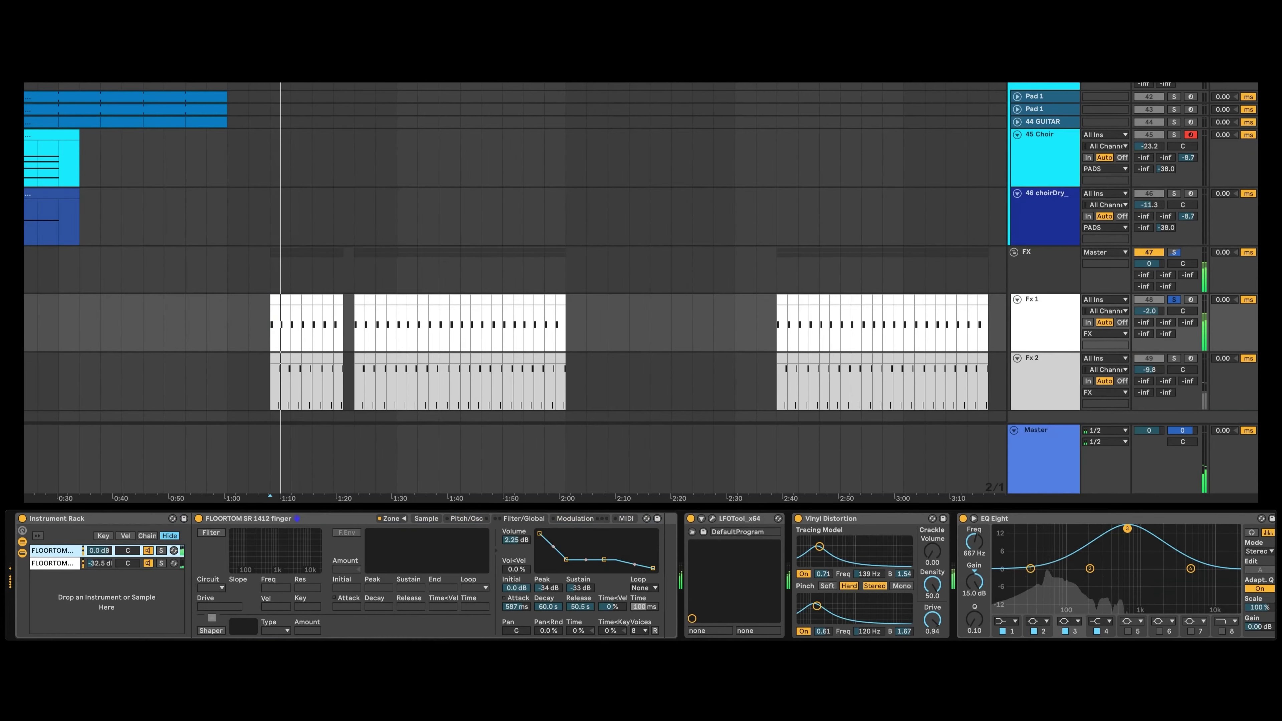
Select the second FLOORTOM chain and move playback to a later point in the FX parts.
{"action": "left_click", "coordinate": [53, 564]}
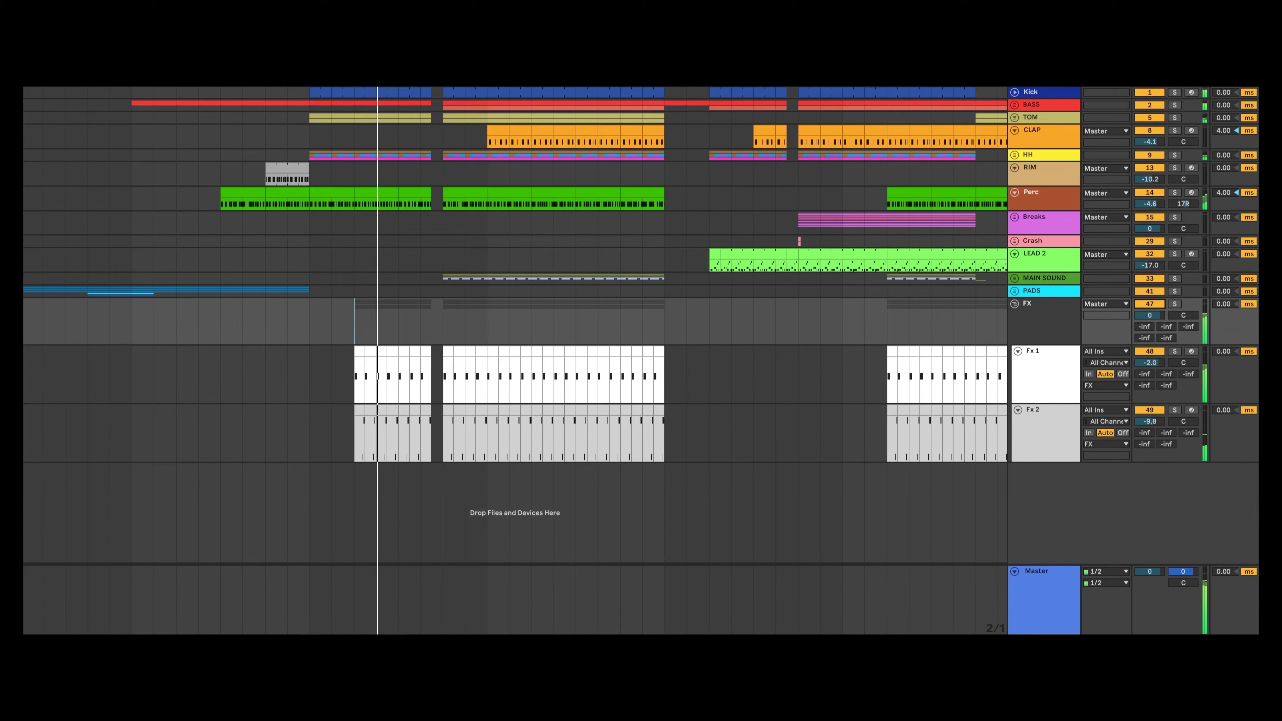
{"action": "left_click", "coordinate": [443, 321]}
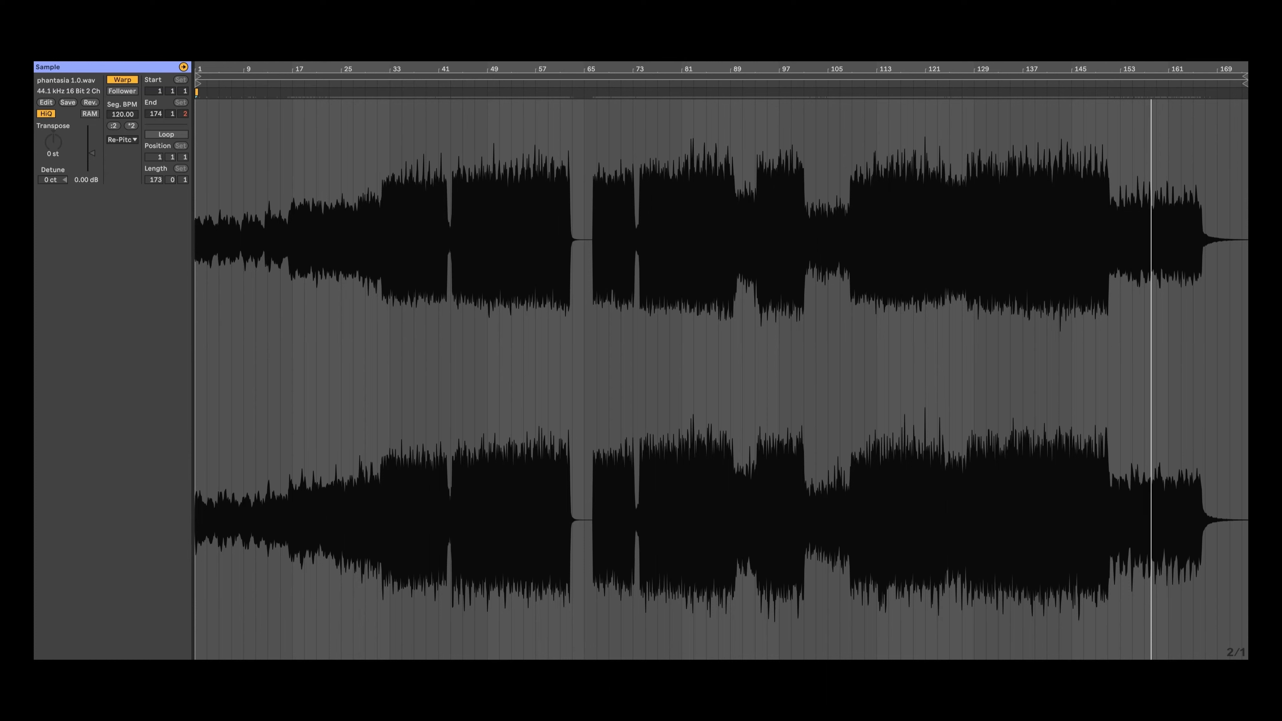
Stop playback and switch the phantasia 1.0.wav clip's warp mode from Re-Pitch to Complex.
{"action": "key", "text": "space"}
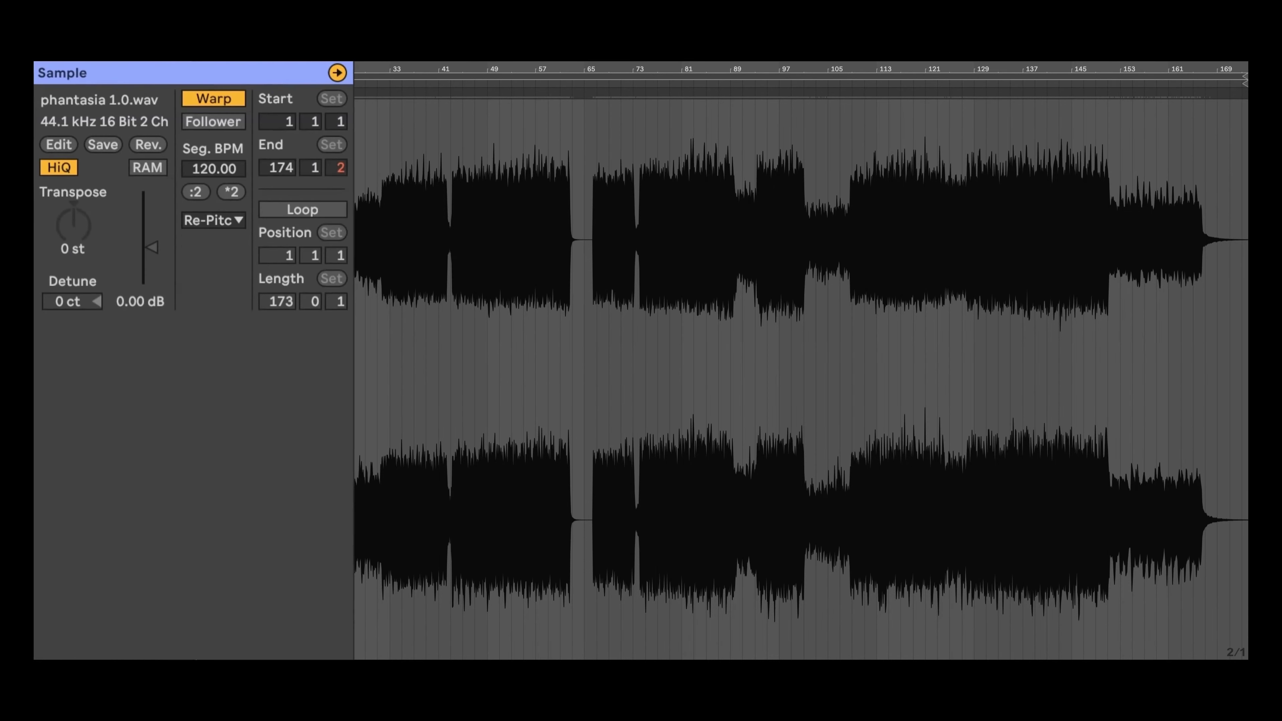
{"action": "left_click", "coordinate": [213, 220]}
{"action": "left_click", "coordinate": [211, 323]}
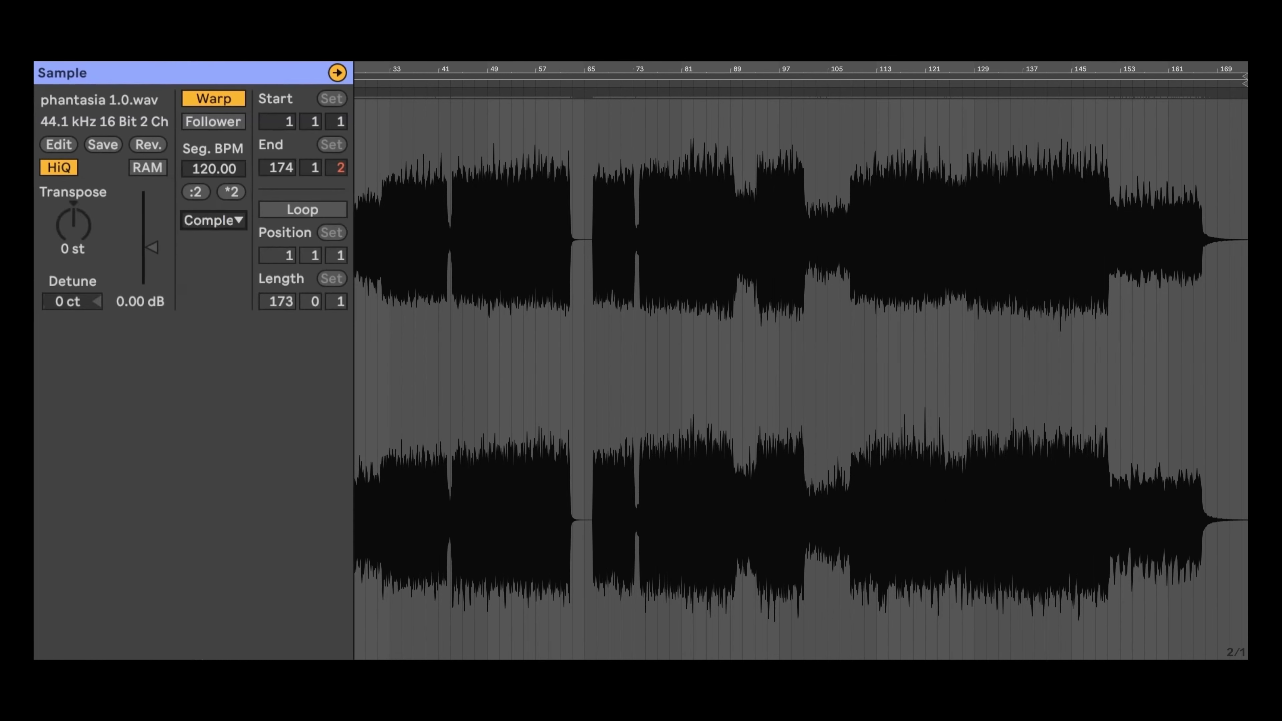